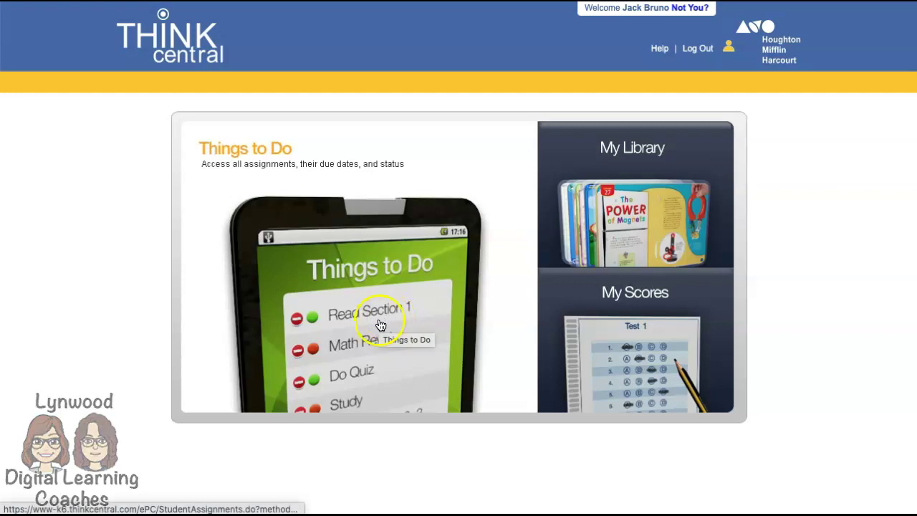
- Mark Unit 2 Lesson 10 Compare Texts as done in the Things to Do list
{"action": "left_click", "coordinate": [376, 276]}
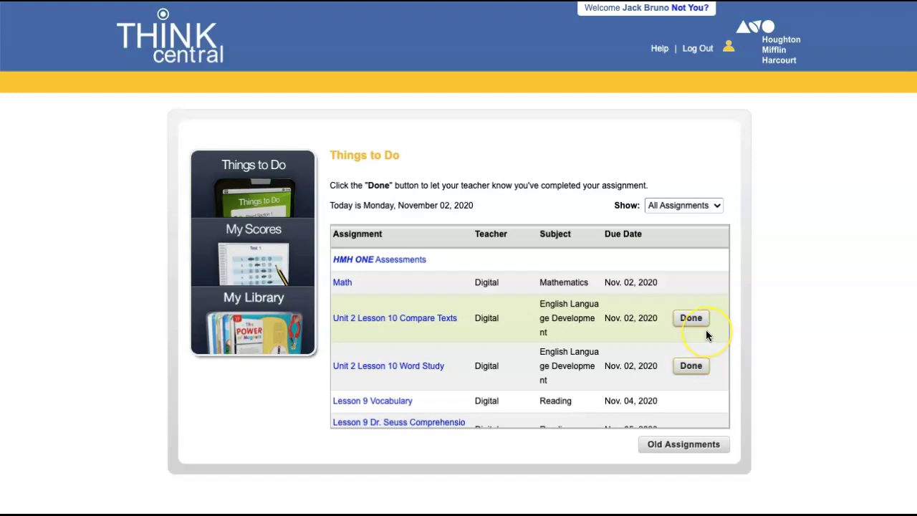
{"action": "left_click", "coordinate": [691, 317]}
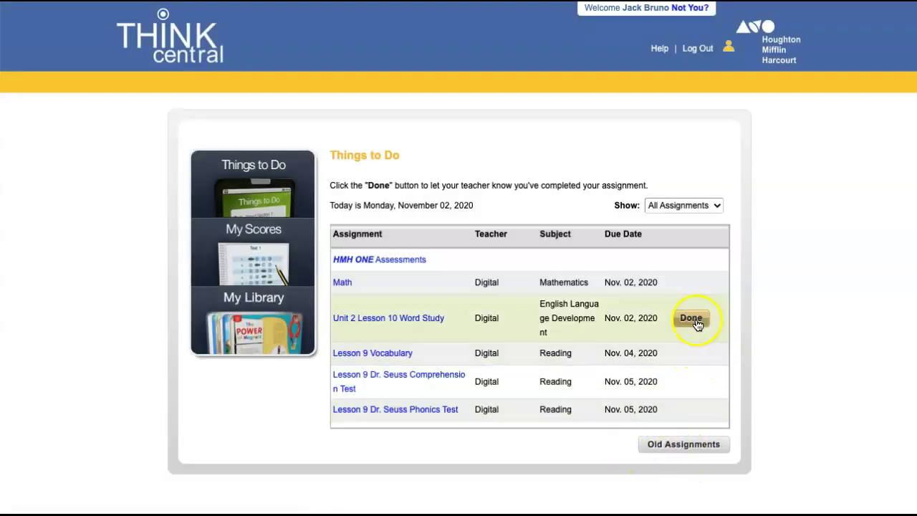
{"action": "left_click", "coordinate": [683, 445]}
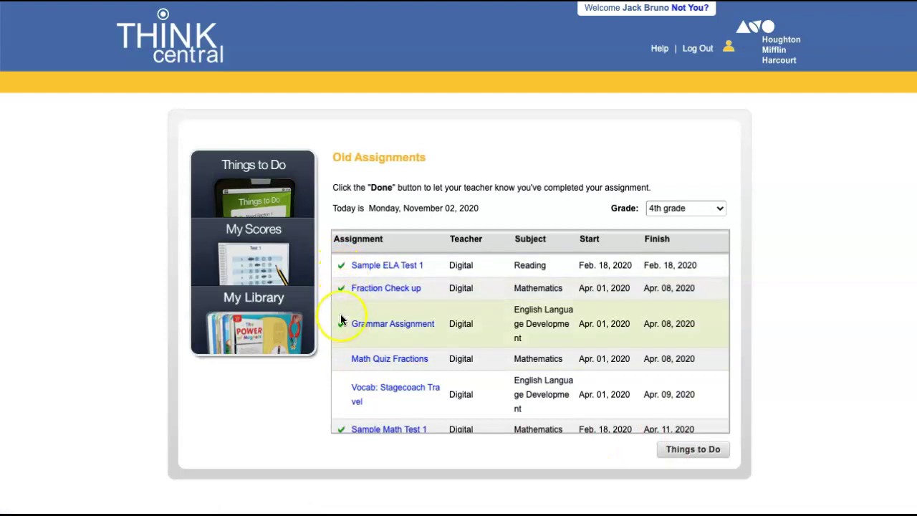
{"action": "left_click", "coordinate": [698, 451]}
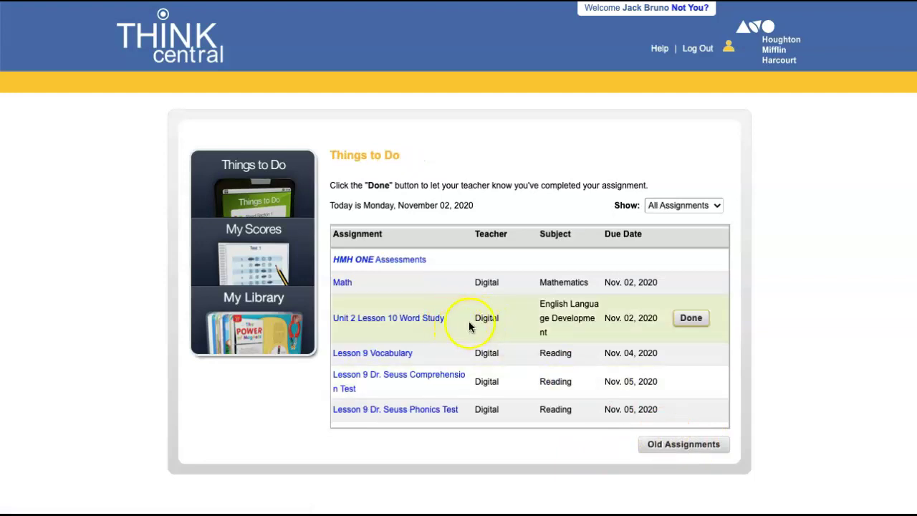
- Filter Things to Do to Tests Only and open the Lesson 9 Dr. Seuss Comprehension Test details
{"action": "left_click", "coordinate": [718, 207]}
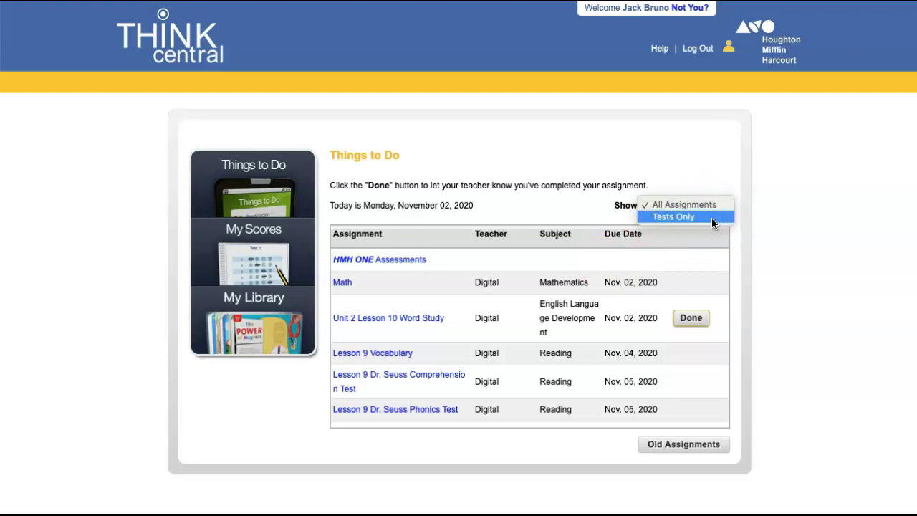
{"action": "left_click", "coordinate": [712, 218]}
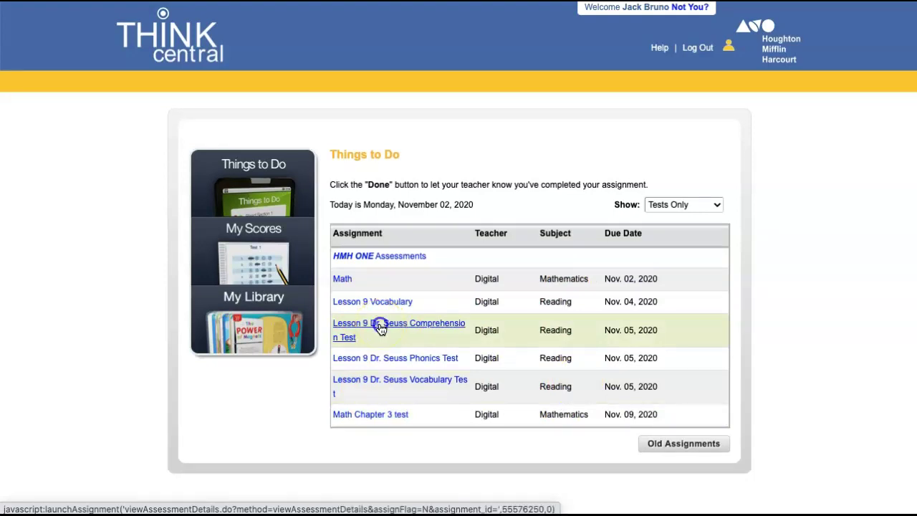
{"action": "left_click", "coordinate": [380, 327]}
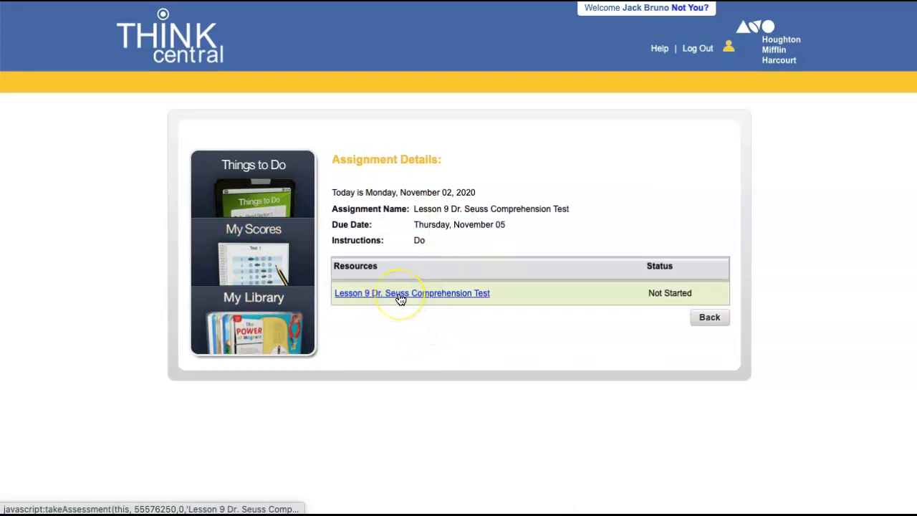
{"action": "left_click", "coordinate": [400, 298]}
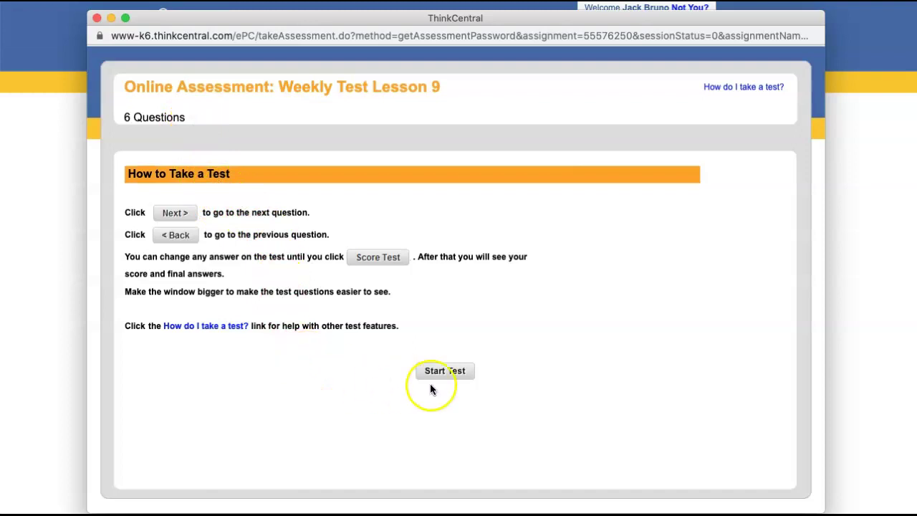
- Start the Weekly Test and play Question 1 read aloud
{"action": "left_click", "coordinate": [450, 376]}
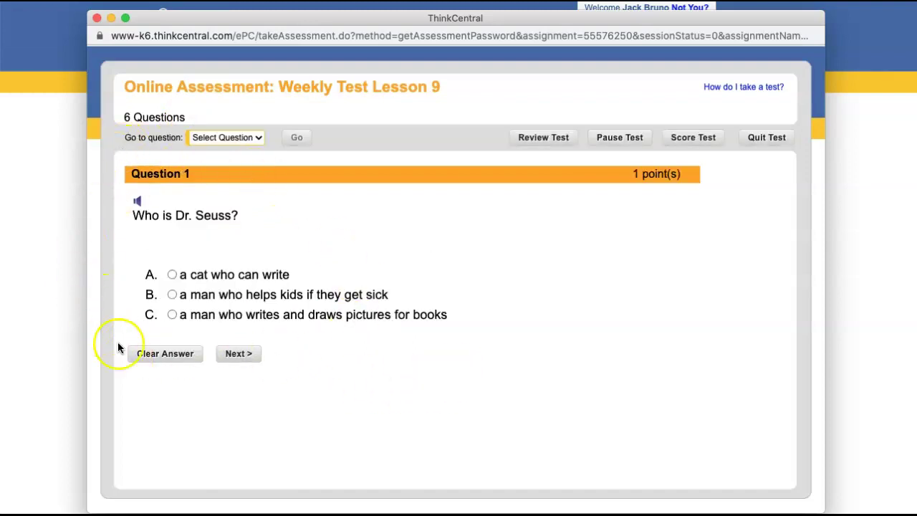
{"action": "left_click", "coordinate": [134, 206]}
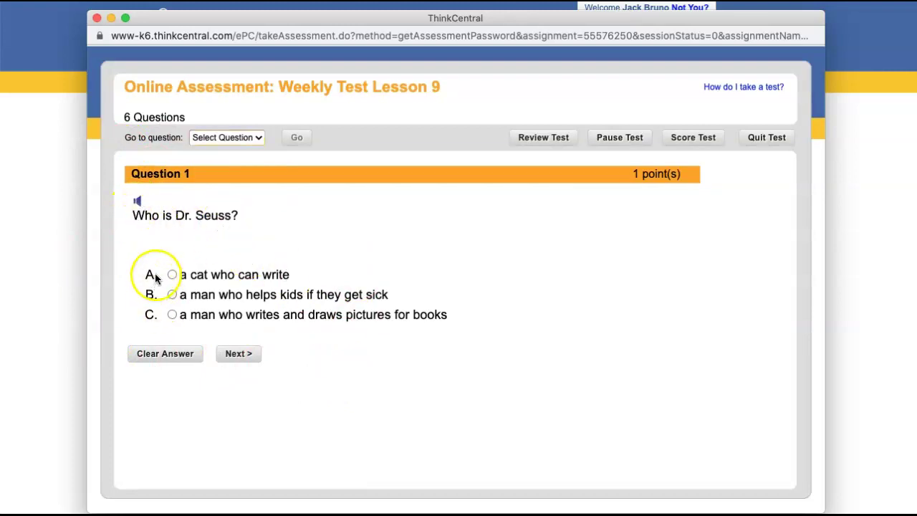
{"action": "left_click", "coordinate": [138, 202]}
- Answer Question 1 with C after trying B and clearing, then advance
{"action": "left_click", "coordinate": [171, 315]}
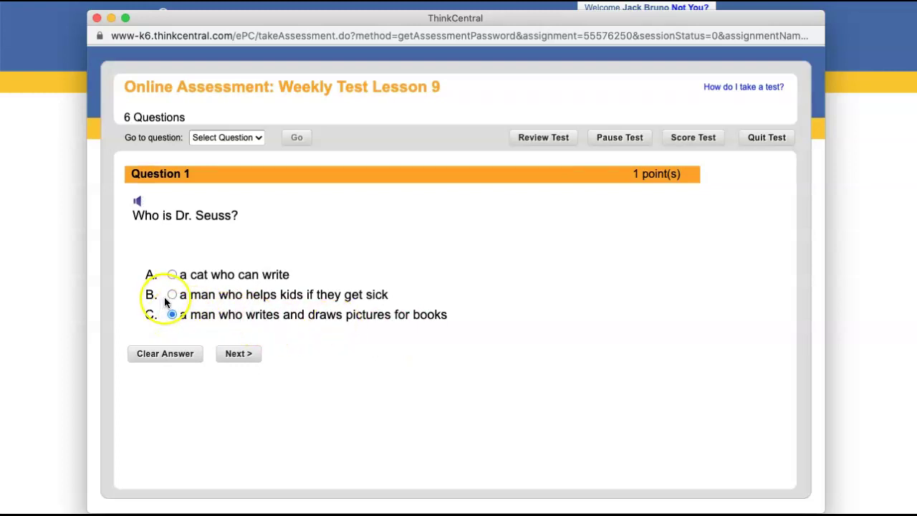
{"action": "left_click", "coordinate": [172, 295]}
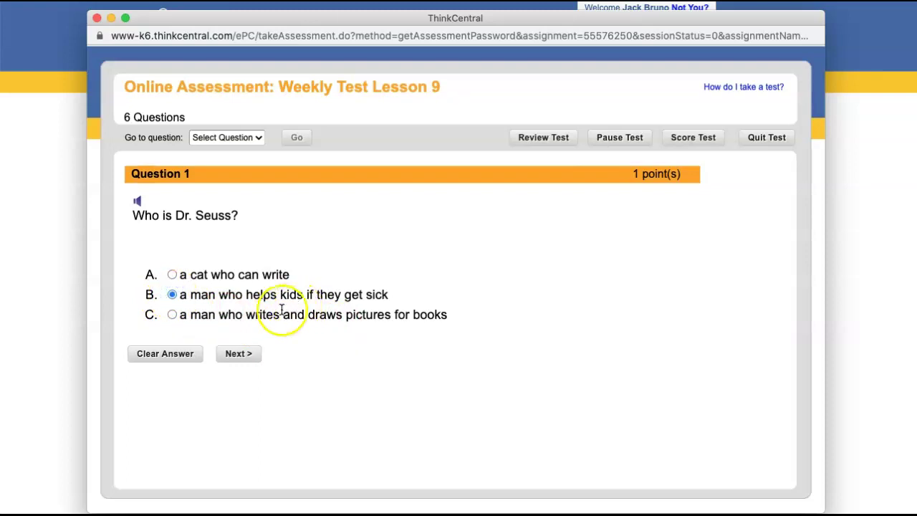
{"action": "left_click", "coordinate": [165, 353]}
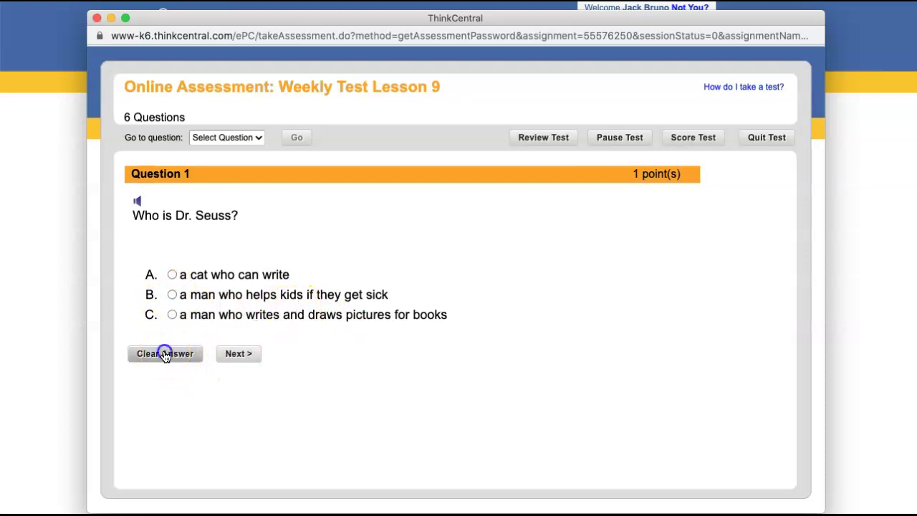
{"action": "left_click", "coordinate": [172, 315]}
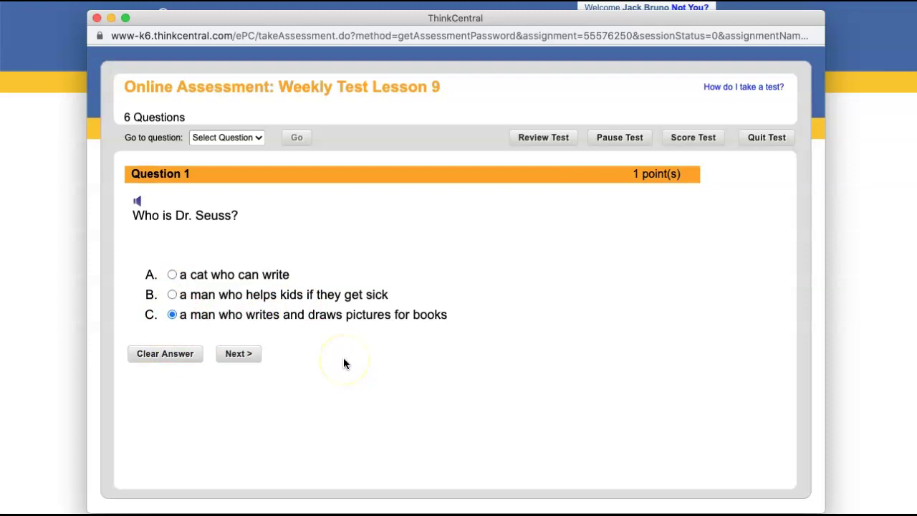
{"action": "left_click", "coordinate": [242, 356]}
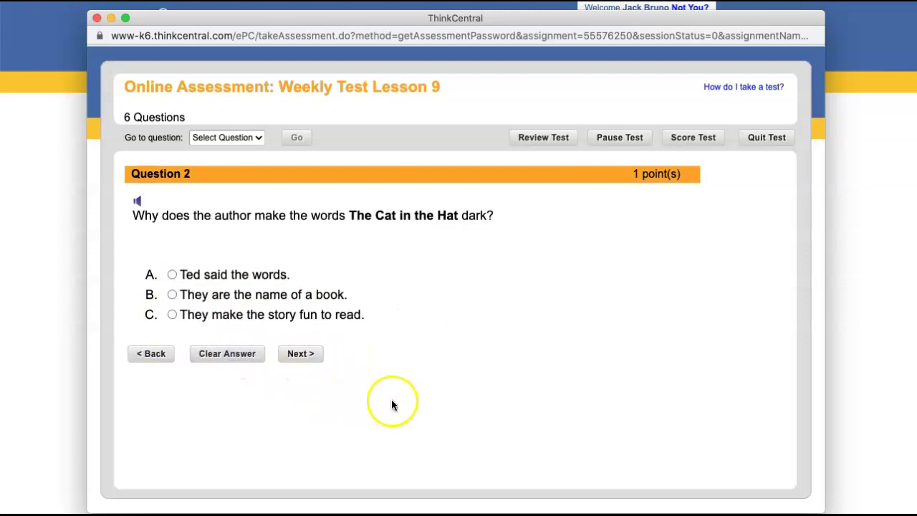
- Move through Questions 2–5, answering Q3 A, Q4 C and Q5 B, to reach Question 6
{"action": "left_click", "coordinate": [300, 353]}
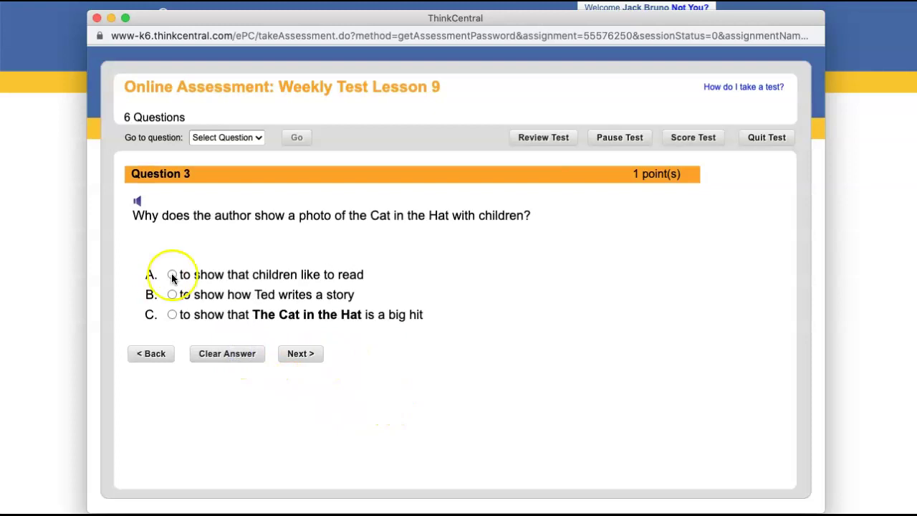
{"action": "left_click", "coordinate": [310, 361]}
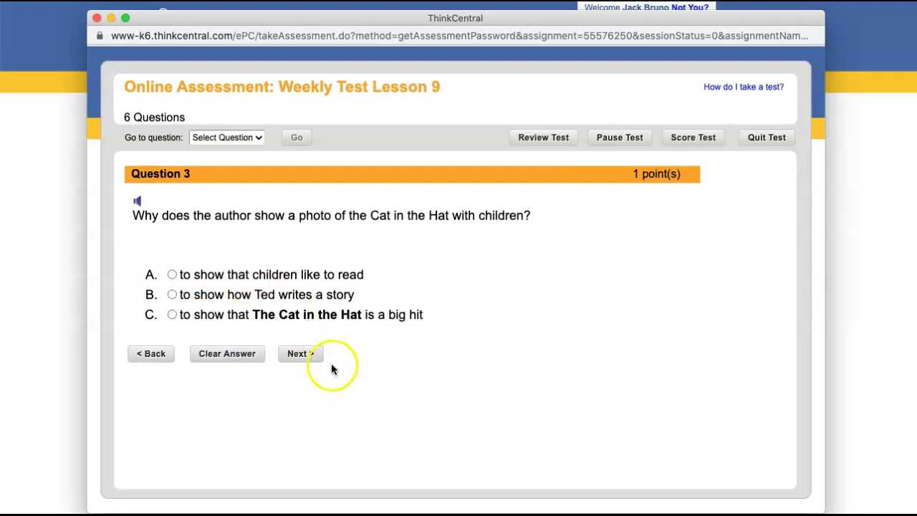
{"action": "left_click", "coordinate": [168, 362]}
{"action": "left_click", "coordinate": [172, 275]}
{"action": "left_click", "coordinate": [303, 354]}
{"action": "left_click", "coordinate": [172, 275]}
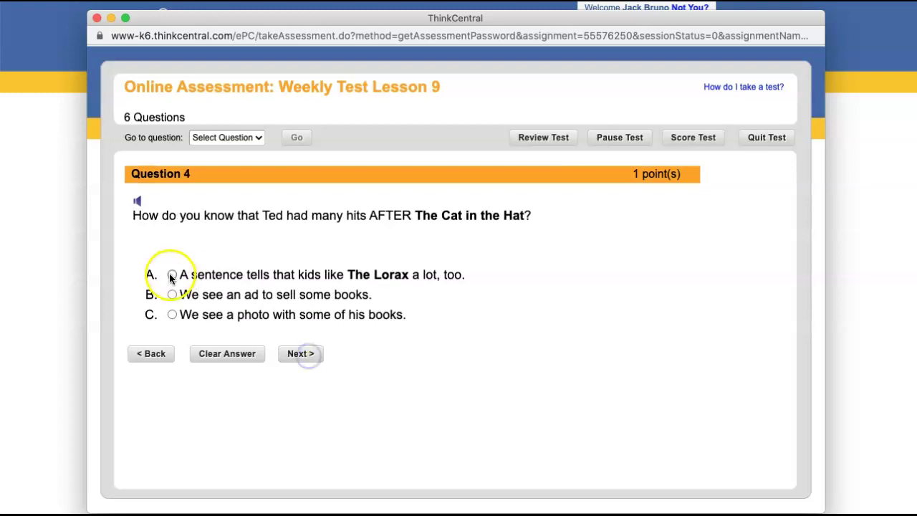
{"action": "left_click", "coordinate": [302, 353]}
{"action": "left_click", "coordinate": [172, 314]}
{"action": "left_click", "coordinate": [301, 353]}
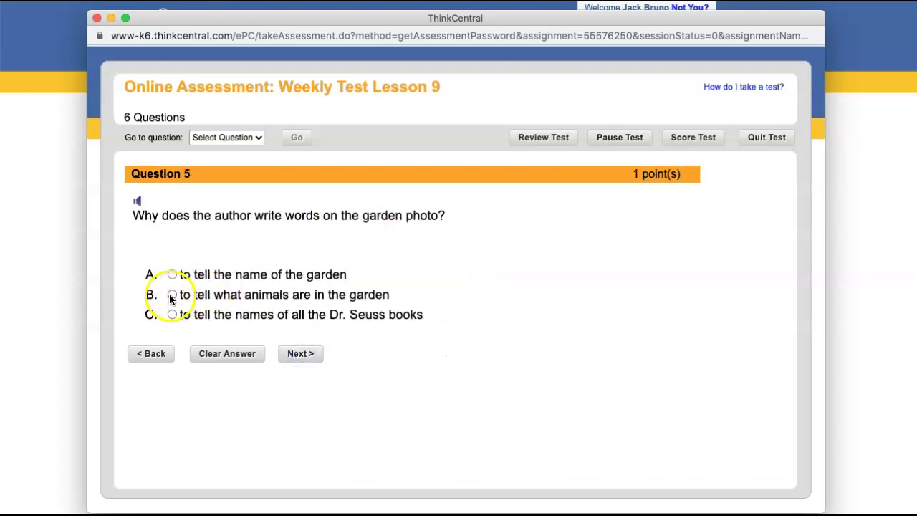
{"action": "left_click", "coordinate": [172, 295]}
{"action": "left_click", "coordinate": [301, 353]}
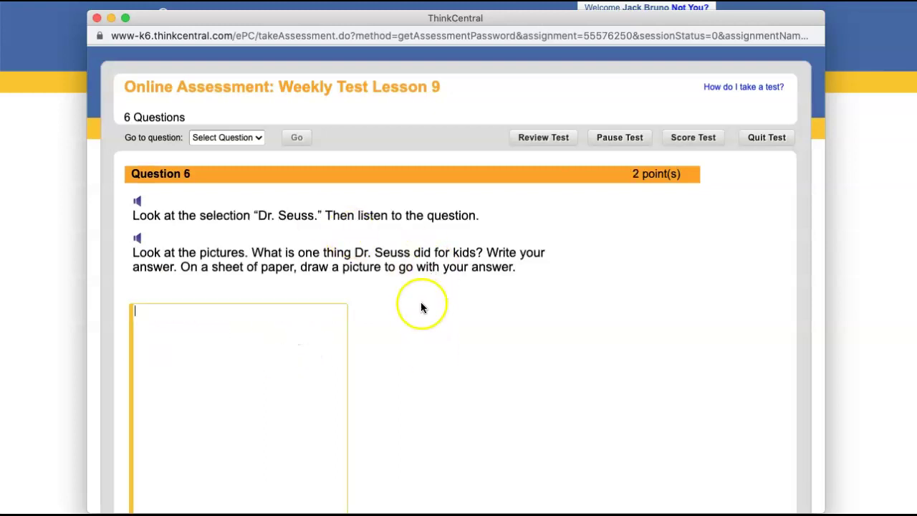
- Write 'Dr Seuss wrote books for children.' as the Question 6 answer
{"action": "scroll", "coordinate": [421, 306], "scroll_direction": "down", "scroll_amount": 3}
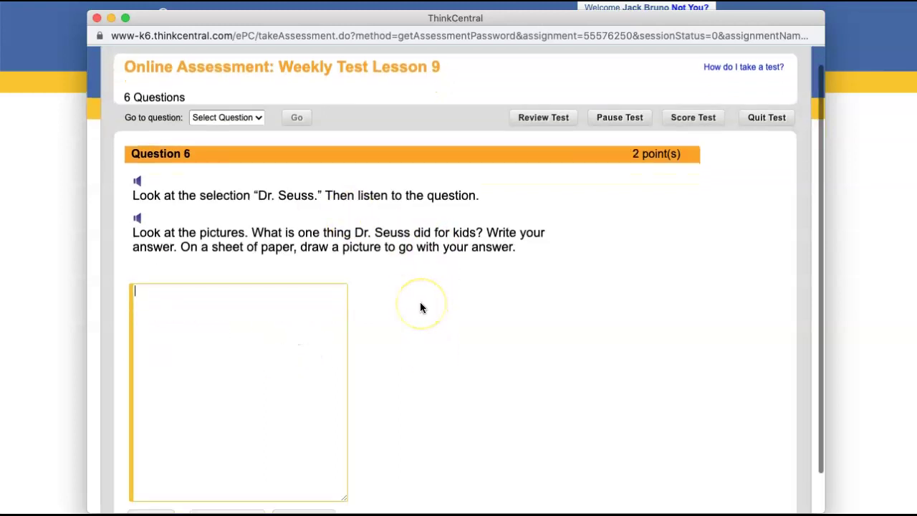
{"action": "left_click", "coordinate": [141, 250]}
{"action": "type", "text": "Dr Seuss wrote books for childr"}
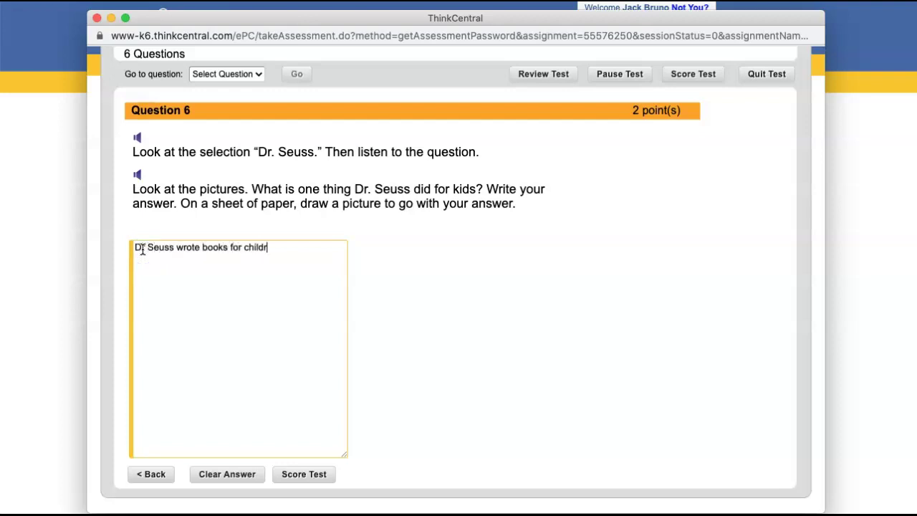
{"action": "type", "text": "en."}
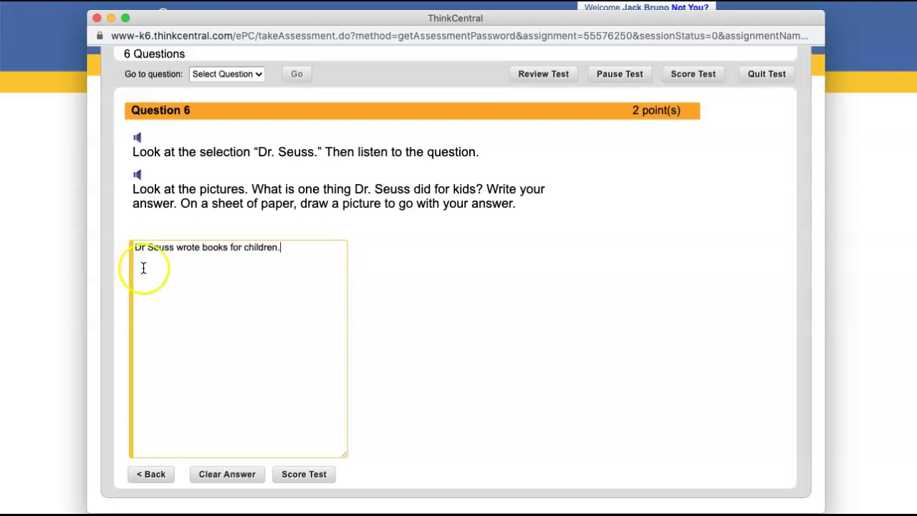
{"action": "scroll", "coordinate": [411, 423], "scroll_direction": "up", "scroll_amount": 2}
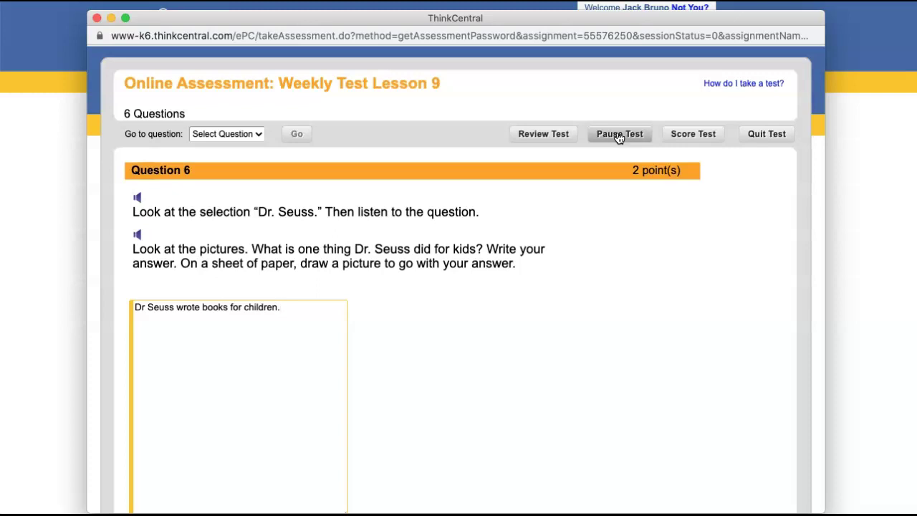
- Review the Weekly Test Lesson 9 answers and submit it for scoring, confirming with OK
{"action": "left_click", "coordinate": [537, 136]}
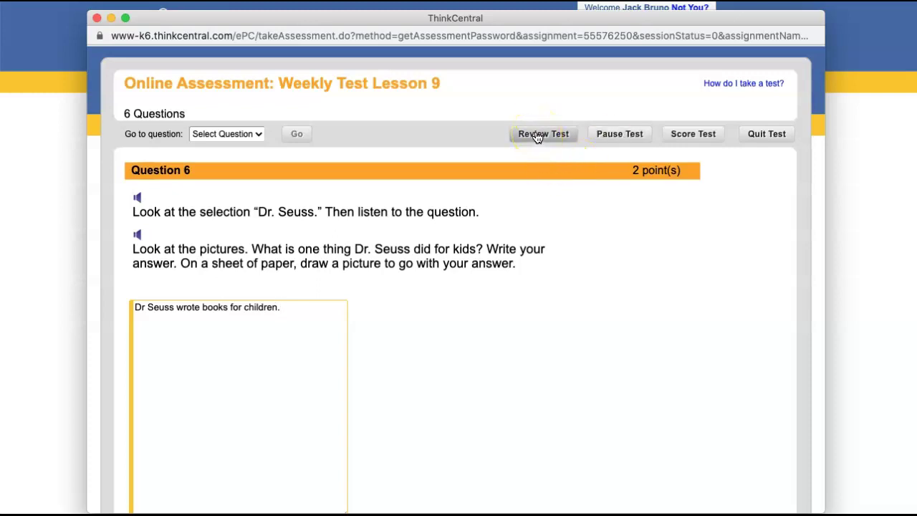
{"action": "left_click", "coordinate": [537, 137]}
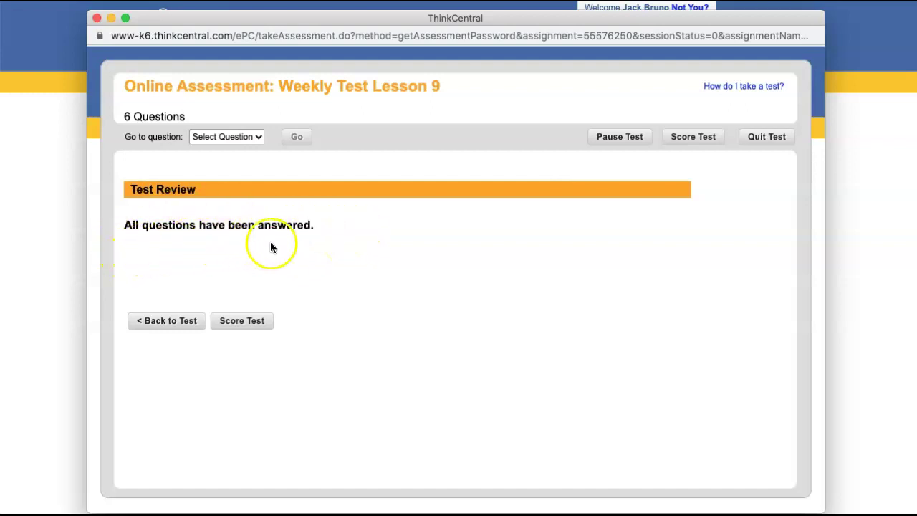
{"action": "left_click", "coordinate": [246, 323]}
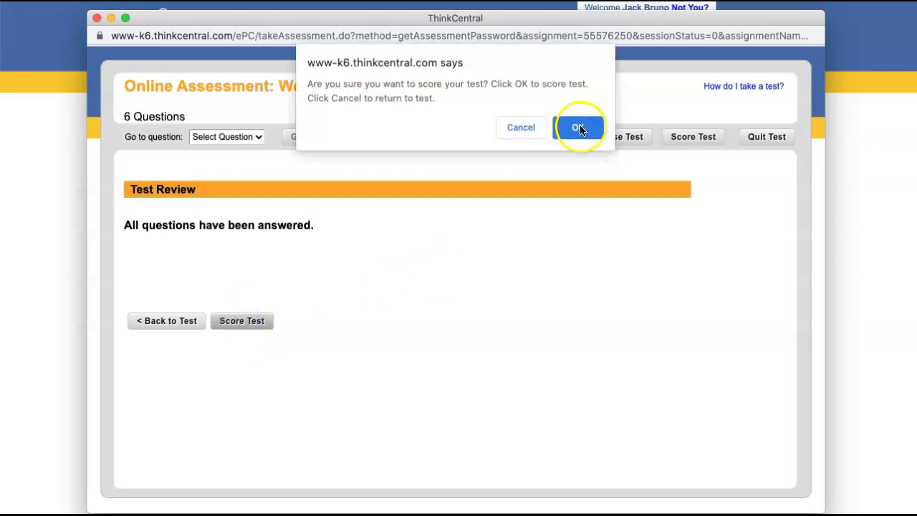
{"action": "left_click", "coordinate": [580, 127]}
{"action": "scroll", "coordinate": [694, 308], "scroll_direction": "down", "scroll_amount": 3}
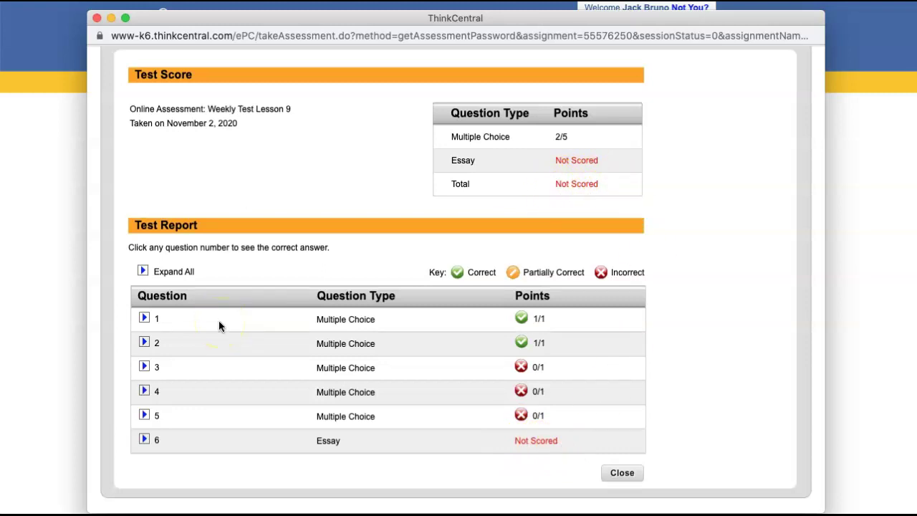
{"action": "left_click", "coordinate": [144, 319]}
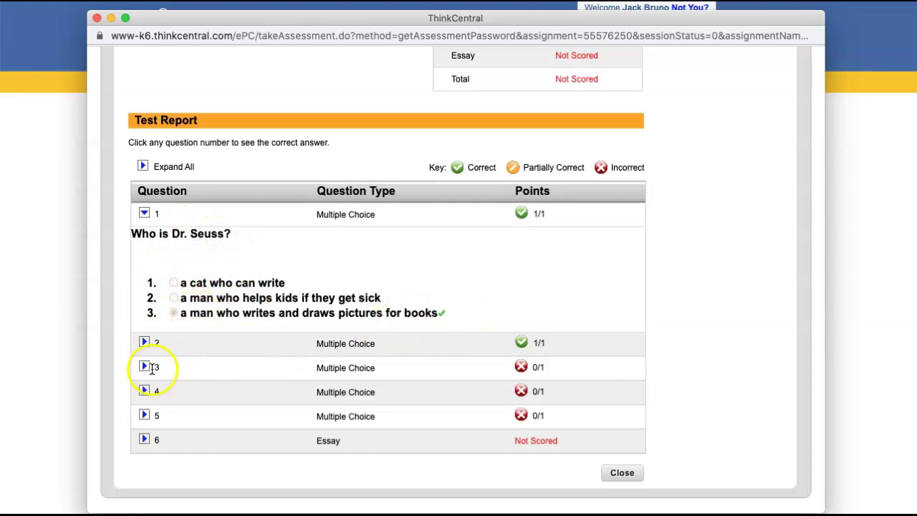
{"action": "left_click", "coordinate": [144, 368]}
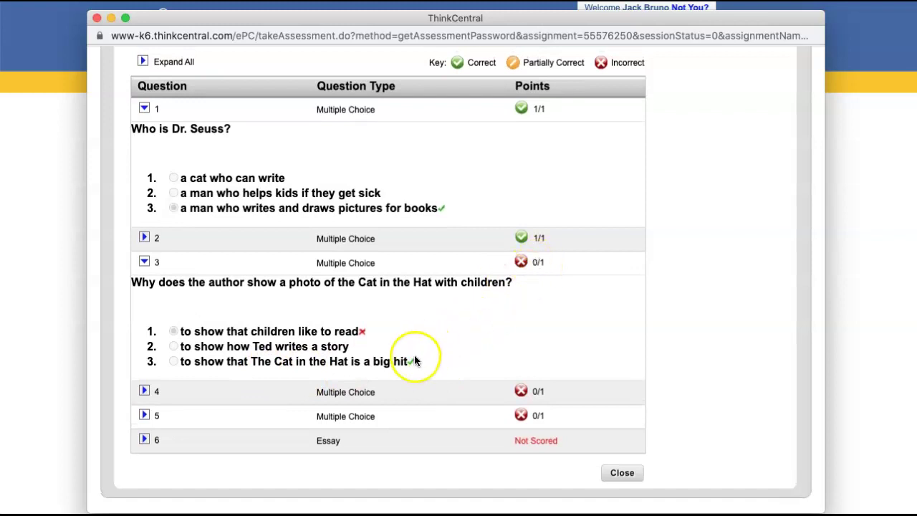
{"action": "left_click", "coordinate": [231, 325]}
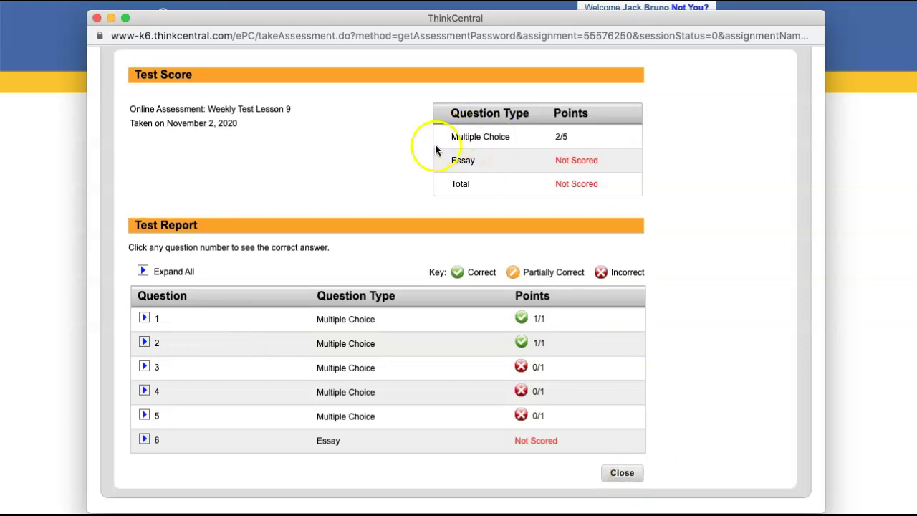
{"action": "scroll", "coordinate": [614, 419], "scroll_direction": "up", "scroll_amount": 1}
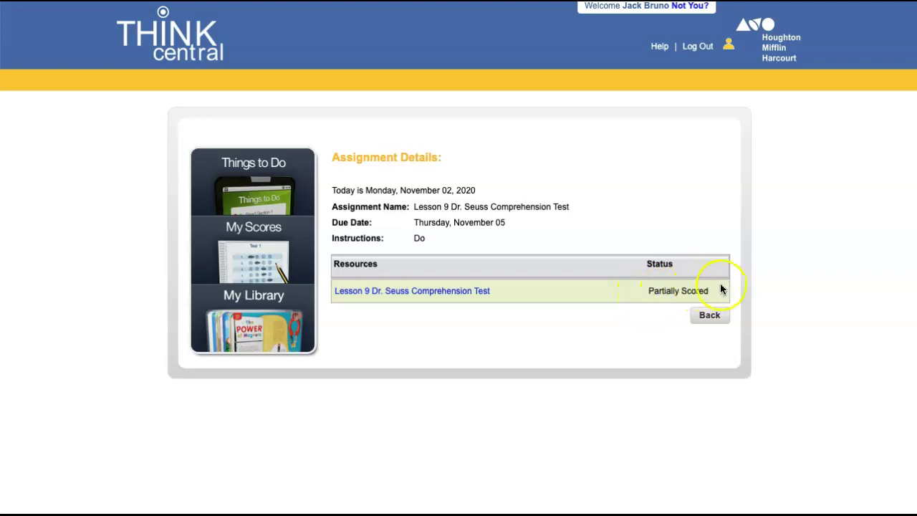
- Open the Math Chapter 3 test from Things to Do and start the Post Test
{"action": "left_click", "coordinate": [713, 319]}
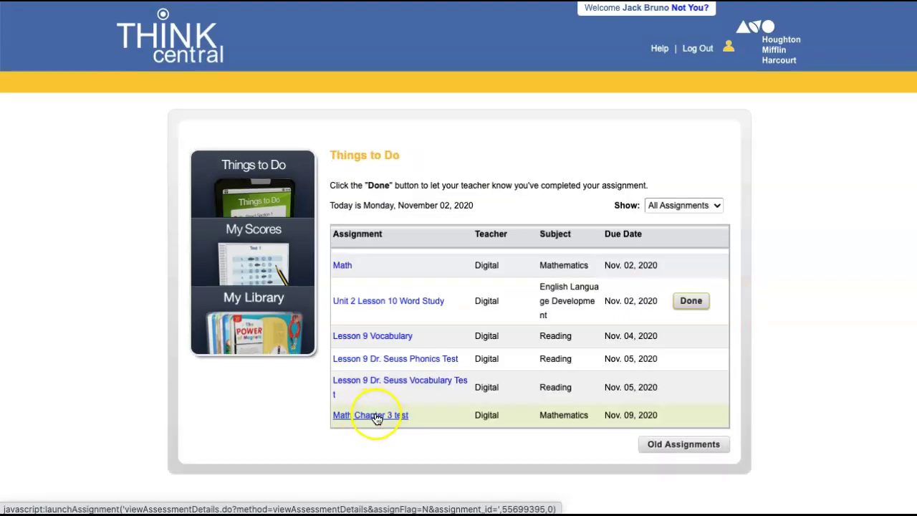
{"action": "left_click", "coordinate": [375, 416]}
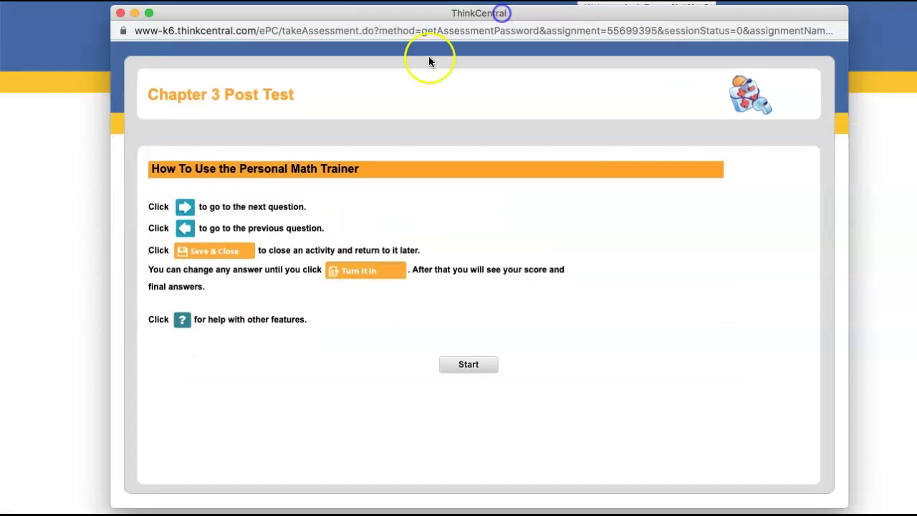
{"action": "left_click", "coordinate": [484, 372]}
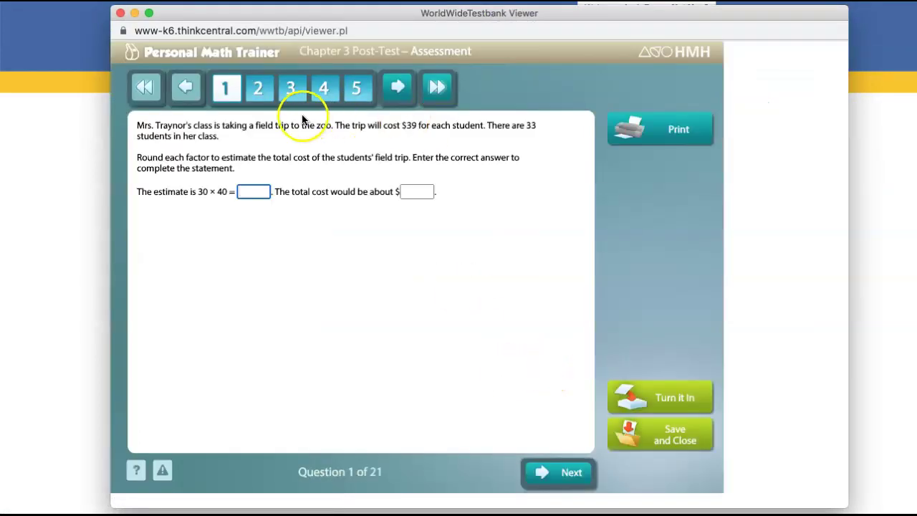
- Enter 120 in both of Question 1's answer boxes
{"action": "type", "text": "120"}
{"action": "left_click", "coordinate": [418, 192]}
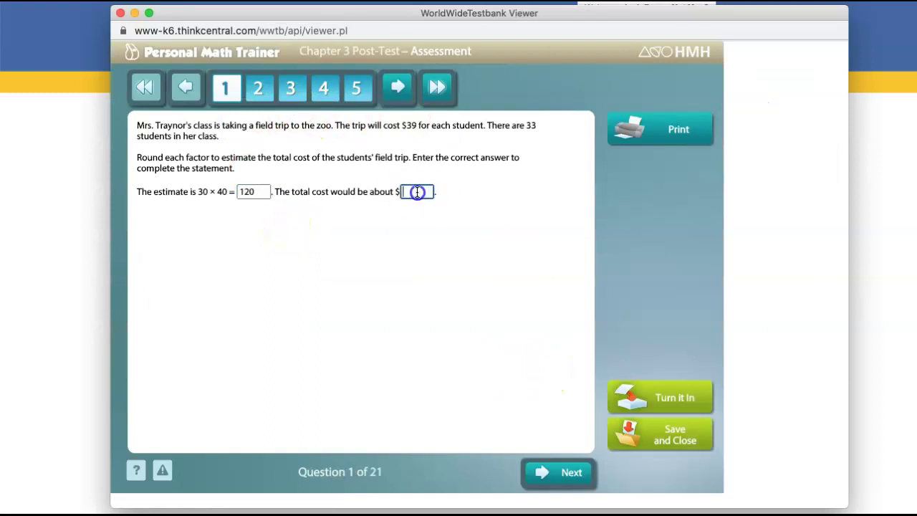
{"action": "type", "text": "120"}
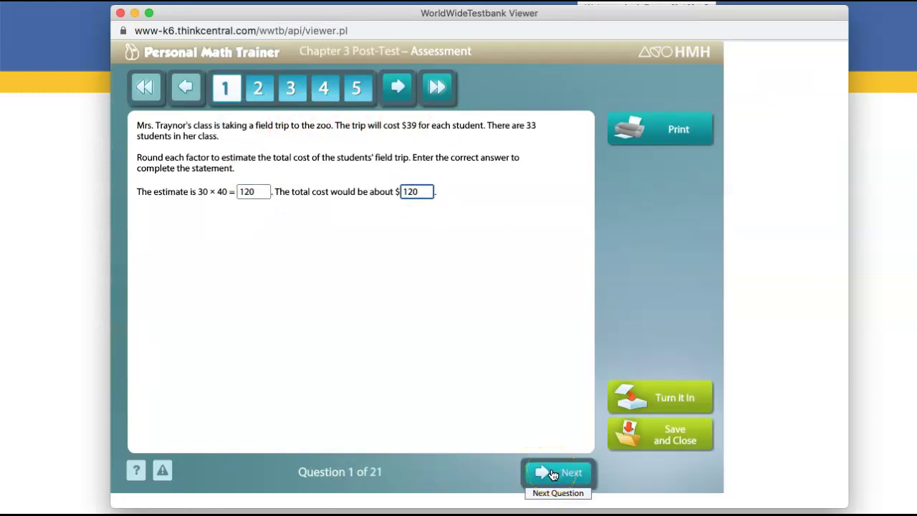
{"action": "left_click", "coordinate": [552, 474]}
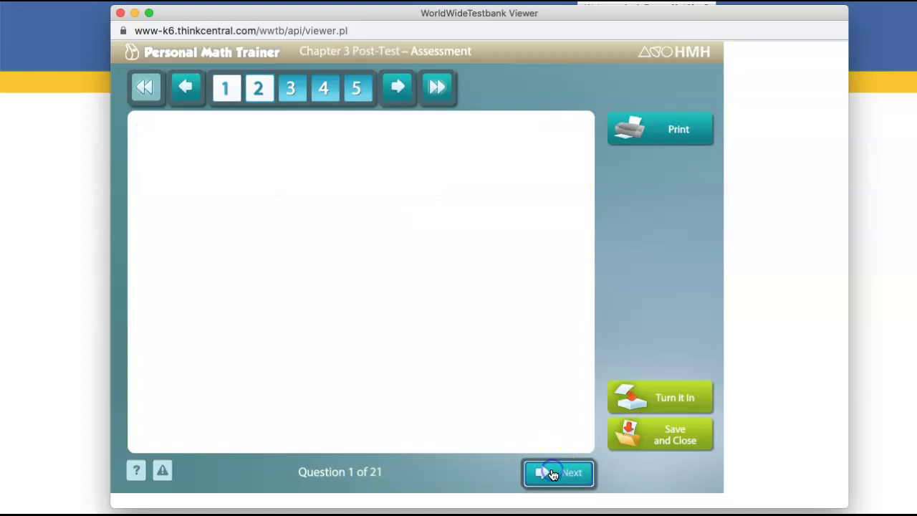
- Choose 'tens' for Question 2's first blank and move ahead to Question 12
{"action": "left_click", "coordinate": [228, 151]}
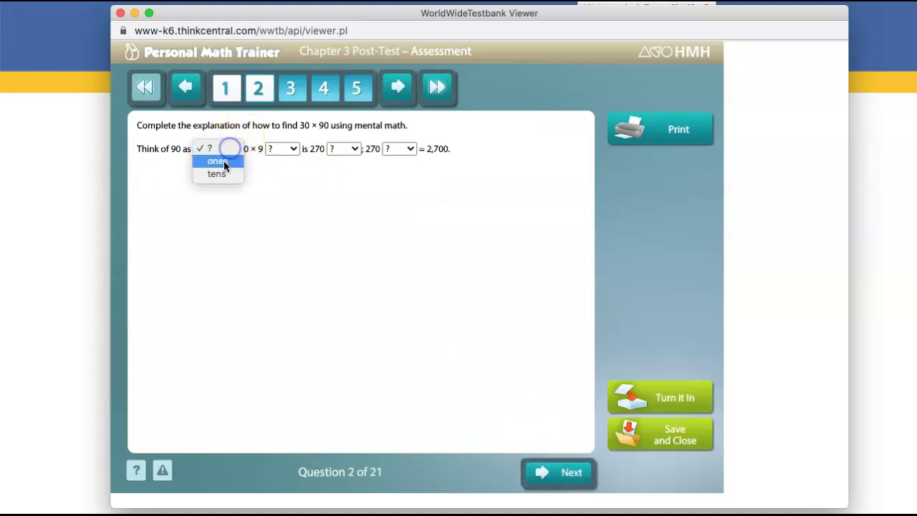
{"action": "left_click", "coordinate": [224, 175]}
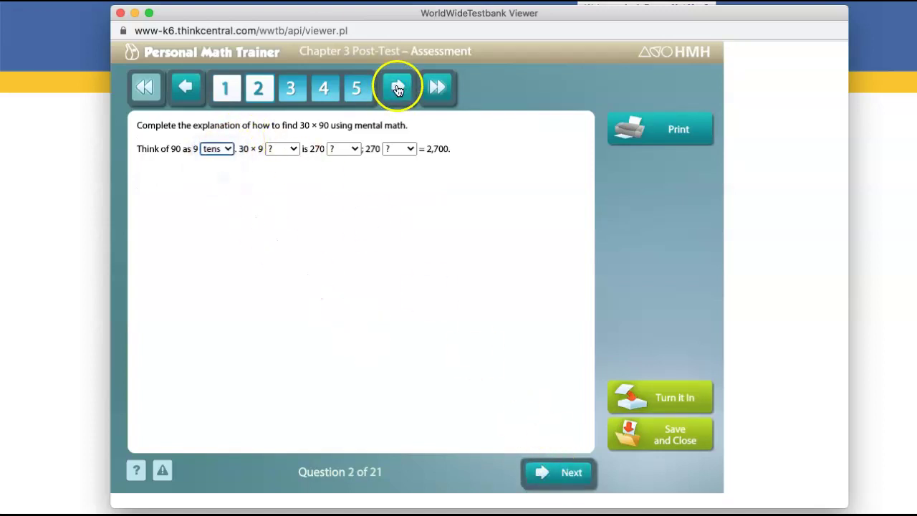
{"action": "left_click", "coordinate": [563, 475]}
{"action": "left_click", "coordinate": [197, 150]}
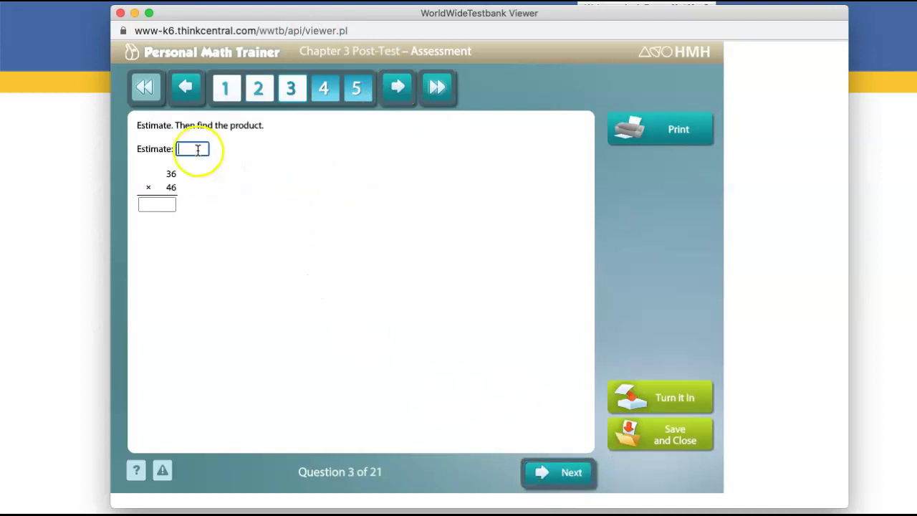
{"action": "left_click", "coordinate": [398, 87]}
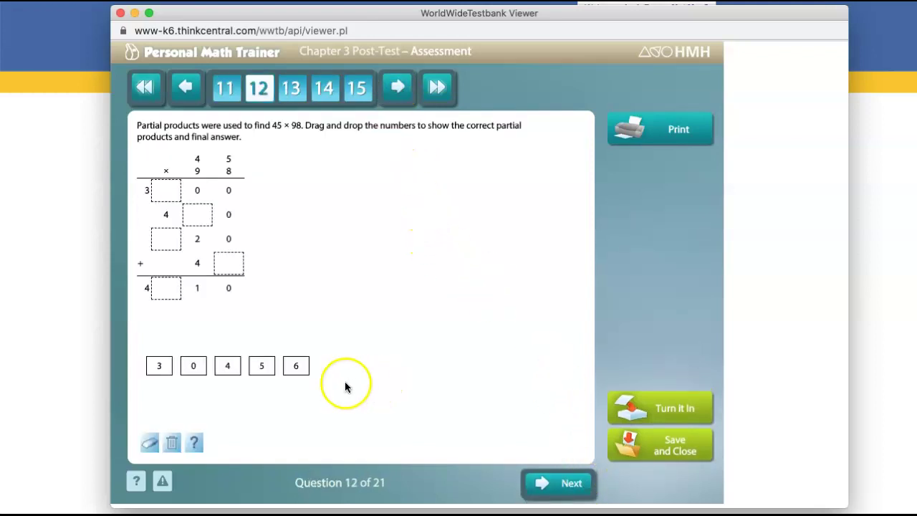
- Drag digits 6, 5, 3, 0 and 4 into Question 12's boxes, then save and close
{"action": "left_click_drag", "start_coordinate": [299, 369], "coordinate": [170, 192]}
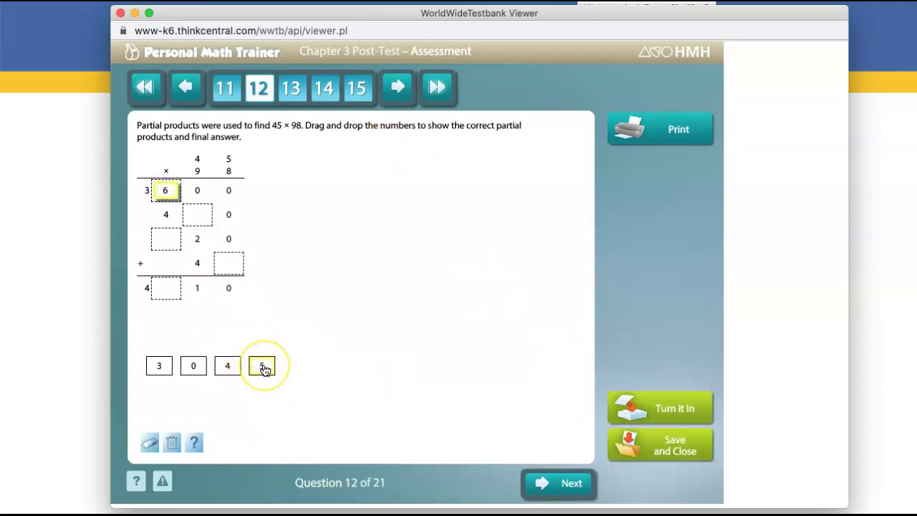
{"action": "left_click_drag", "start_coordinate": [264, 368], "coordinate": [197, 214]}
{"action": "left_click_drag", "start_coordinate": [159, 366], "coordinate": [166, 239]}
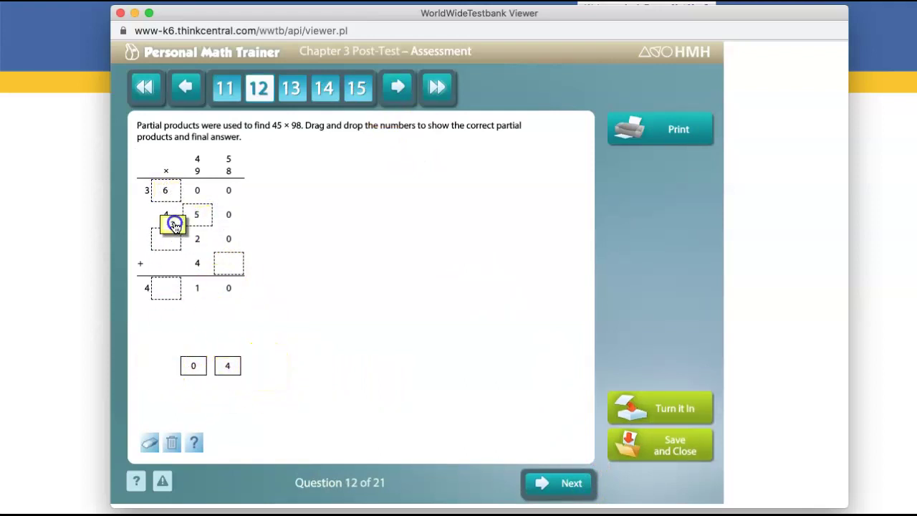
{"action": "left_click_drag", "start_coordinate": [195, 368], "coordinate": [229, 263]}
{"action": "left_click_drag", "start_coordinate": [226, 367], "coordinate": [166, 287]}
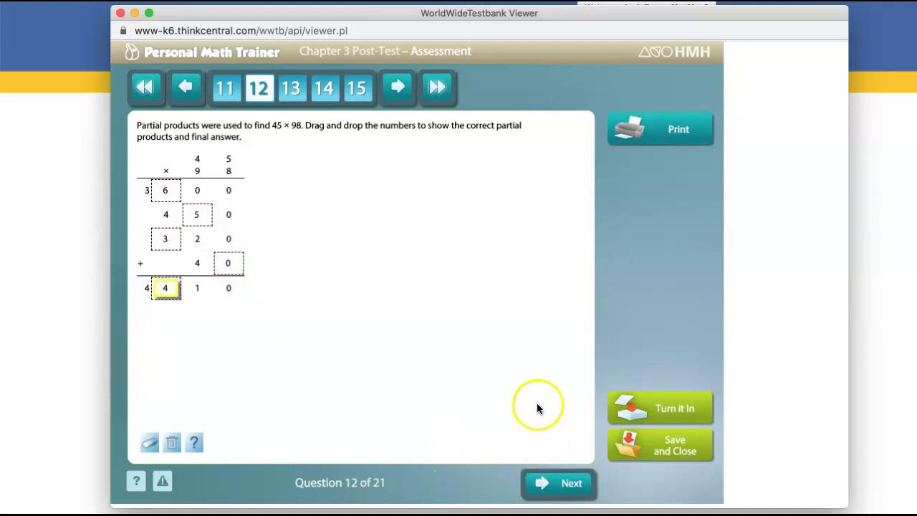
{"action": "left_click", "coordinate": [680, 442]}
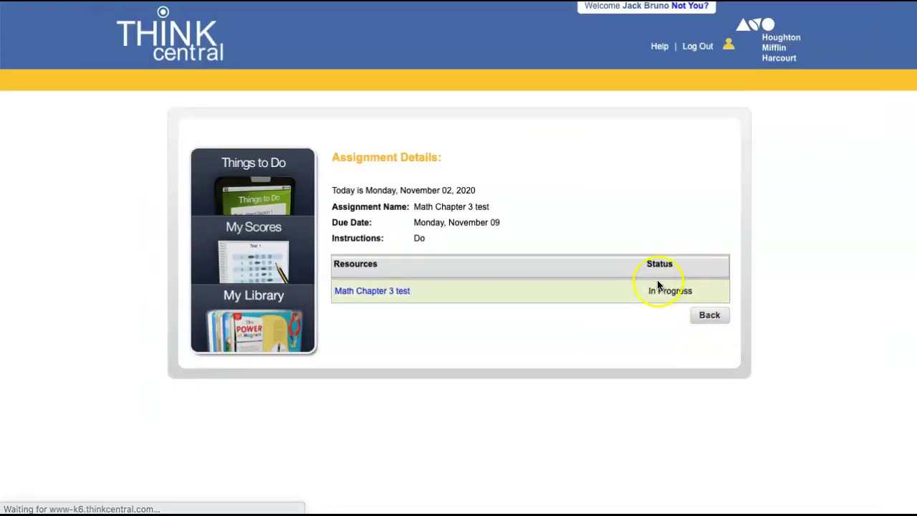
- Reopen the Math Chapter 3 test, turn it in, and return to Things to Do
{"action": "left_click", "coordinate": [363, 293]}
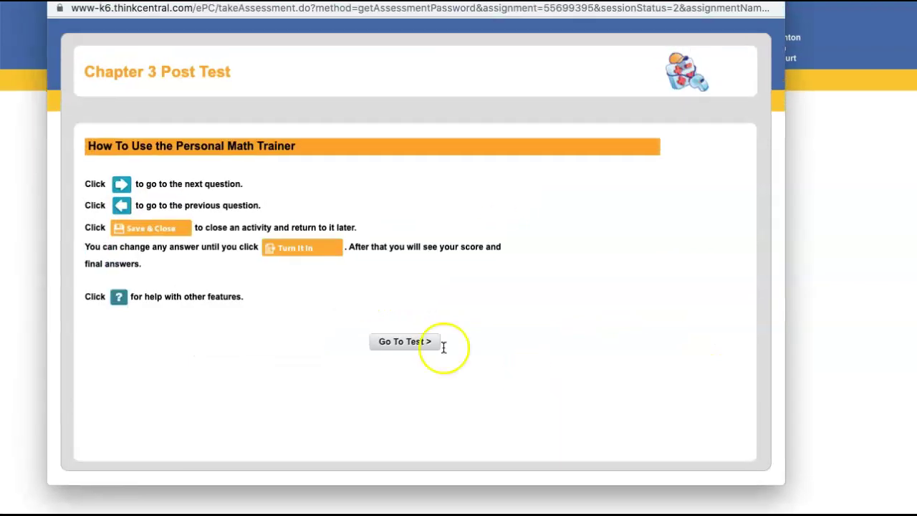
{"action": "left_click", "coordinate": [430, 342]}
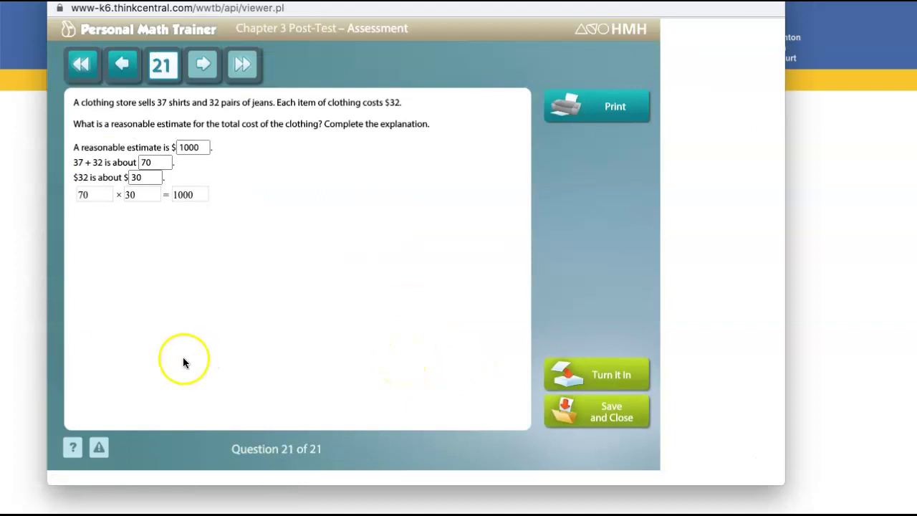
{"action": "left_click", "coordinate": [617, 375]}
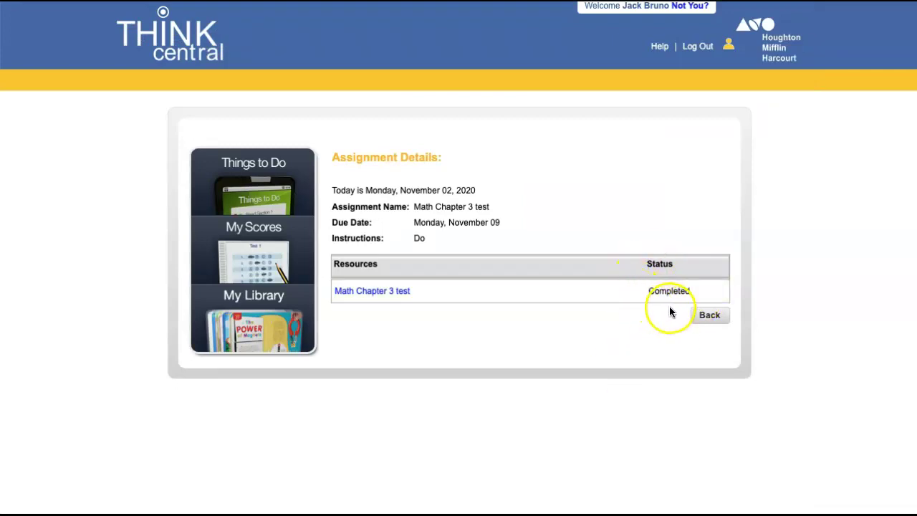
{"action": "left_click", "coordinate": [711, 316]}
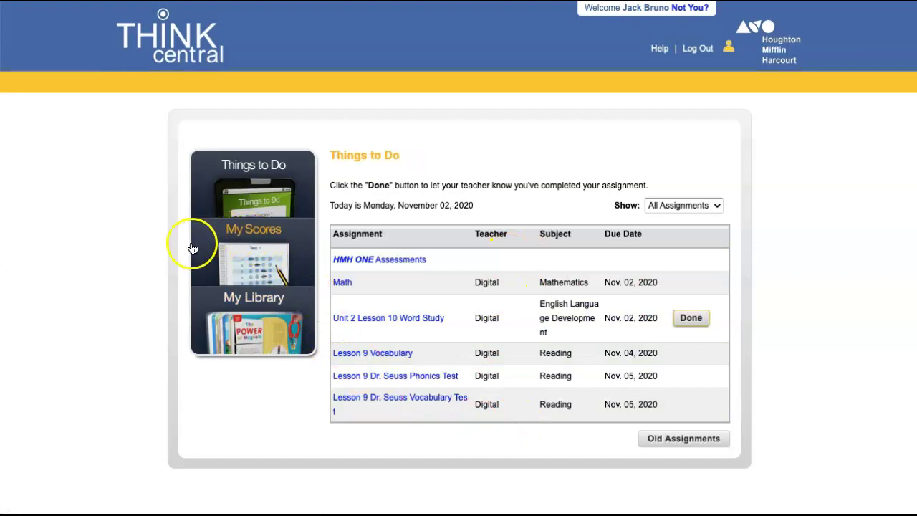
- Open My Scores to see the Math Chapter 3 test scored 31/42 (74%)
{"action": "left_click", "coordinate": [249, 238]}
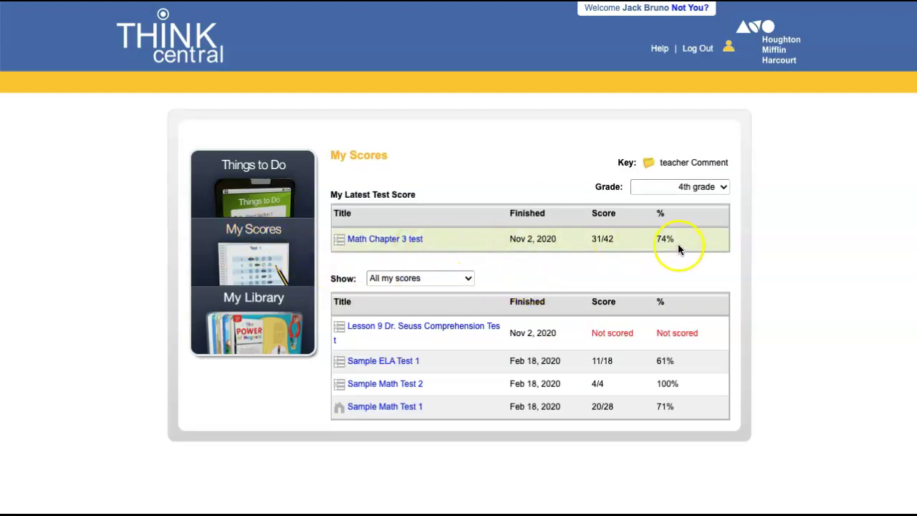
{"action": "scroll", "coordinate": [516, 312], "scroll_direction": "down", "scroll_amount": 1}
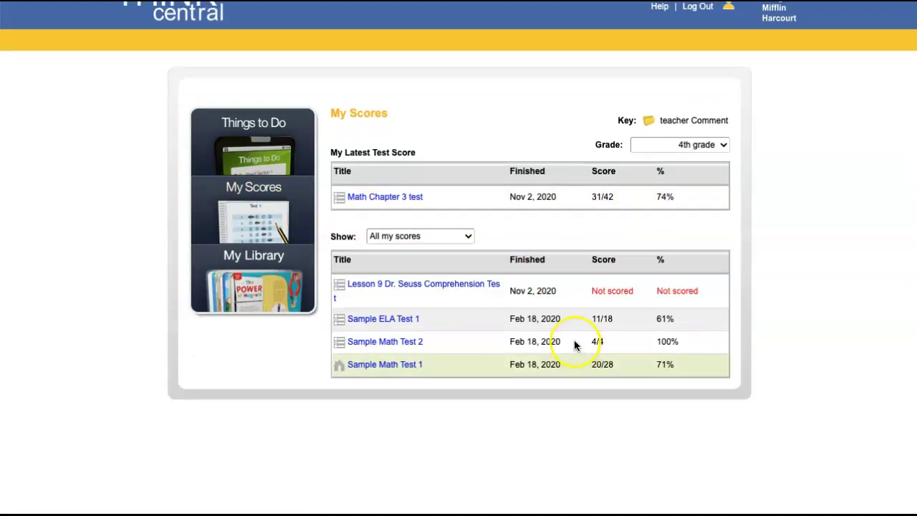
{"action": "scroll", "coordinate": [467, 237], "scroll_direction": "up", "scroll_amount": 1}
- Filter the scores list to Only my test scores, then Only my activity scores
{"action": "left_click", "coordinate": [462, 278]}
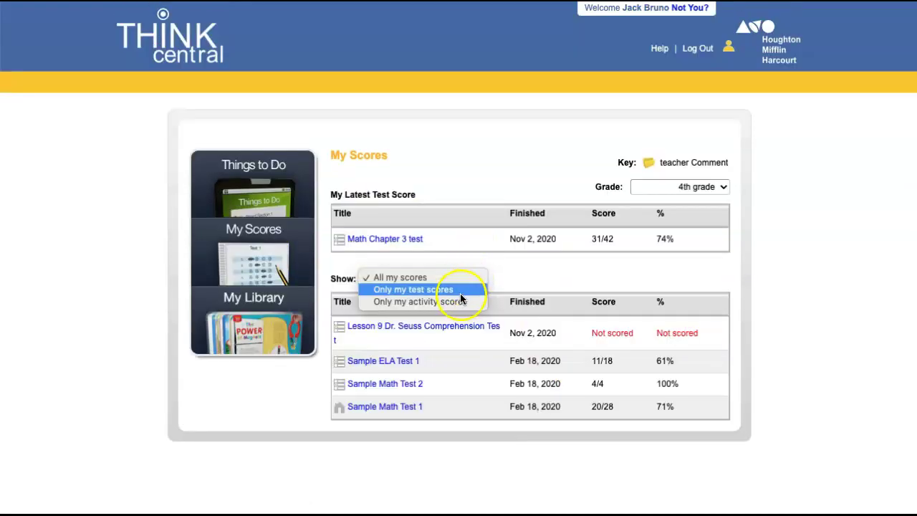
{"action": "left_click", "coordinate": [462, 290]}
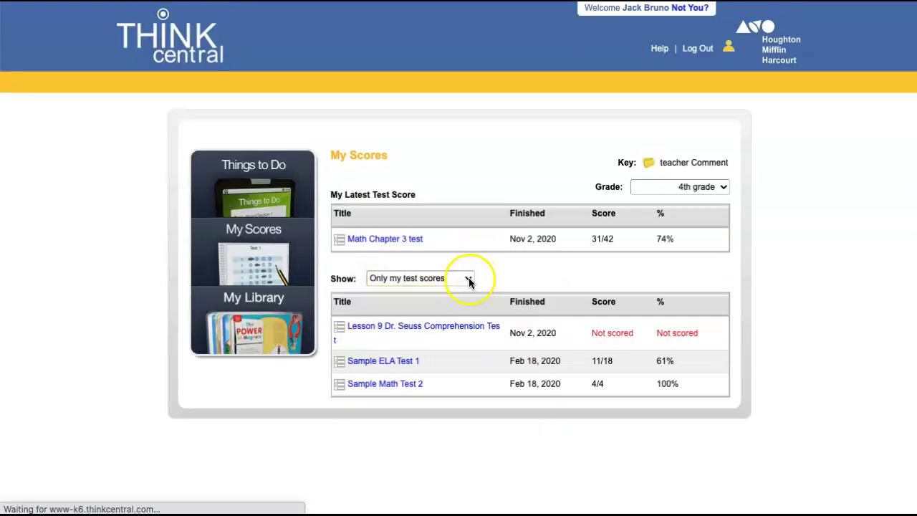
{"action": "left_click", "coordinate": [465, 278]}
{"action": "left_click", "coordinate": [468, 290]}
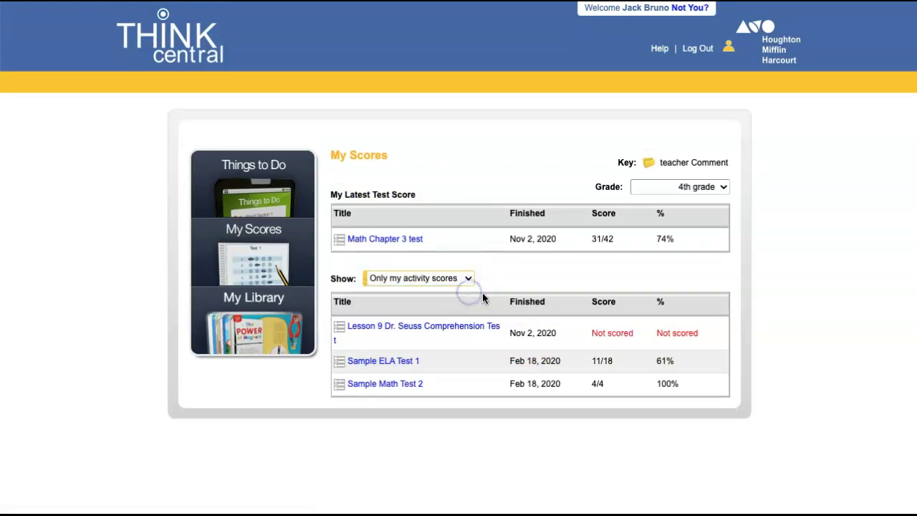
- Open the Math Chapter 3 test's scored results (74%, 31/42) and scroll through them
{"action": "left_click", "coordinate": [380, 242]}
{"action": "left_click", "coordinate": [375, 292]}
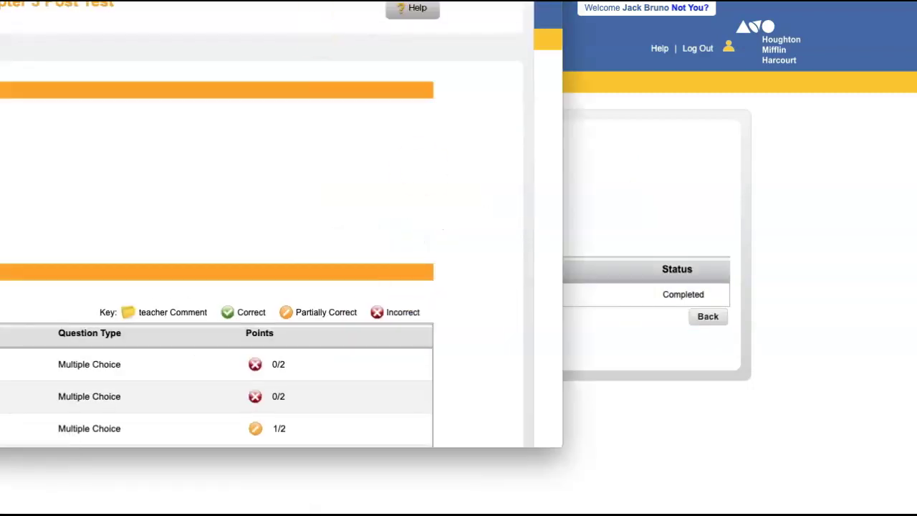
{"action": "scroll", "coordinate": [511, 375], "scroll_direction": "down", "scroll_amount": 2}
{"action": "scroll", "coordinate": [511, 376], "scroll_direction": "down", "scroll_amount": 4}
{"action": "scroll", "coordinate": [511, 375], "scroll_direction": "down", "scroll_amount": 2}
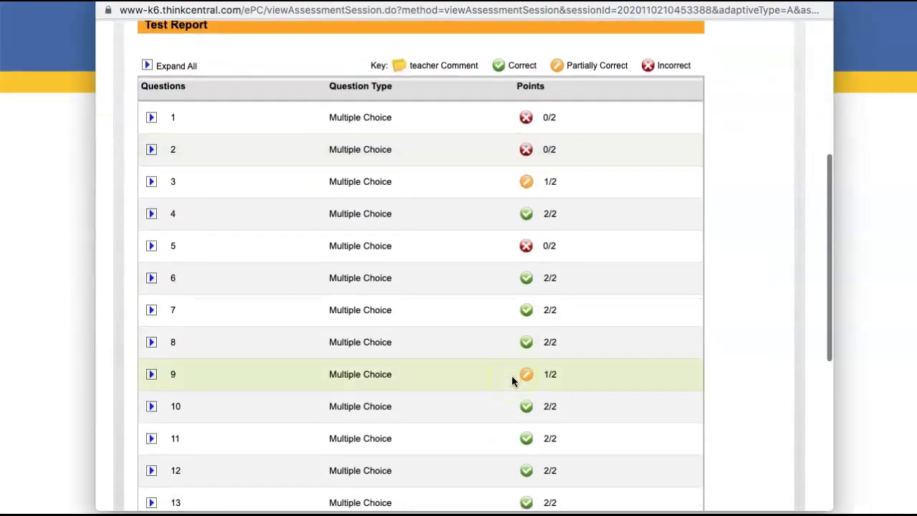
{"action": "scroll", "coordinate": [511, 375], "scroll_direction": "down", "scroll_amount": 5}
{"action": "scroll", "coordinate": [511, 375], "scroll_direction": "up", "scroll_amount": 5}
{"action": "scroll", "coordinate": [512, 375], "scroll_direction": "up", "scroll_amount": 3}
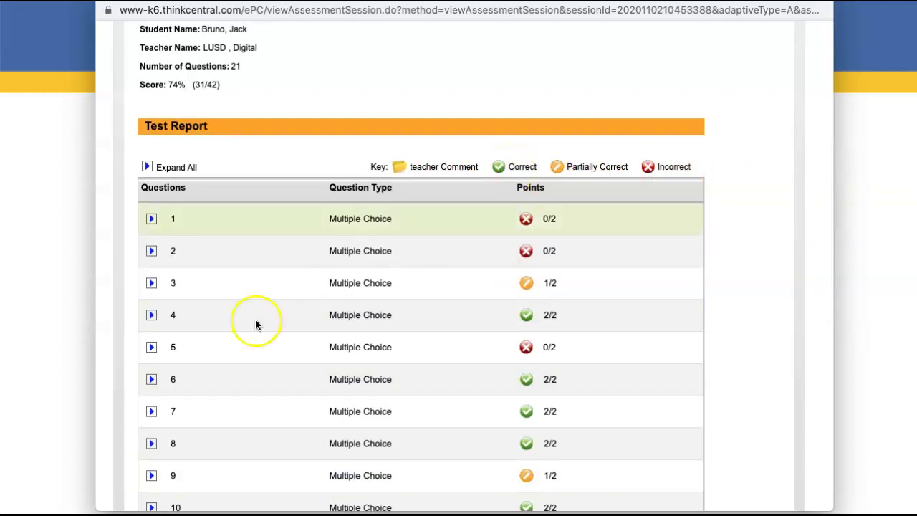
- Compare question 3's correct answer with mine, then close the test results
{"action": "left_click", "coordinate": [151, 282]}
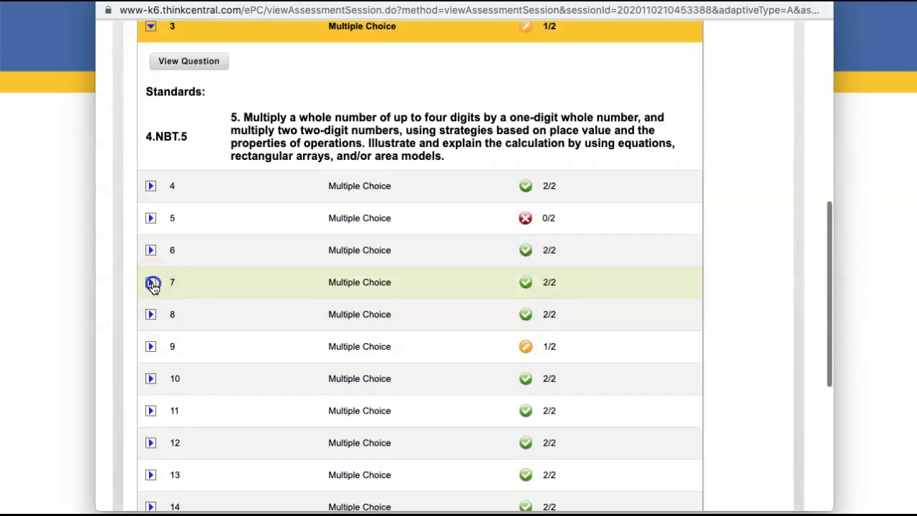
{"action": "left_click", "coordinate": [201, 63]}
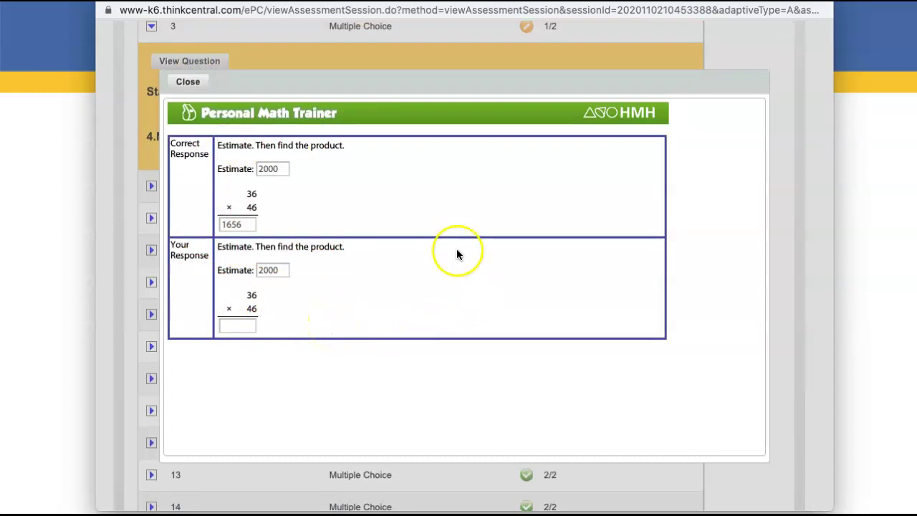
{"action": "left_click", "coordinate": [187, 83]}
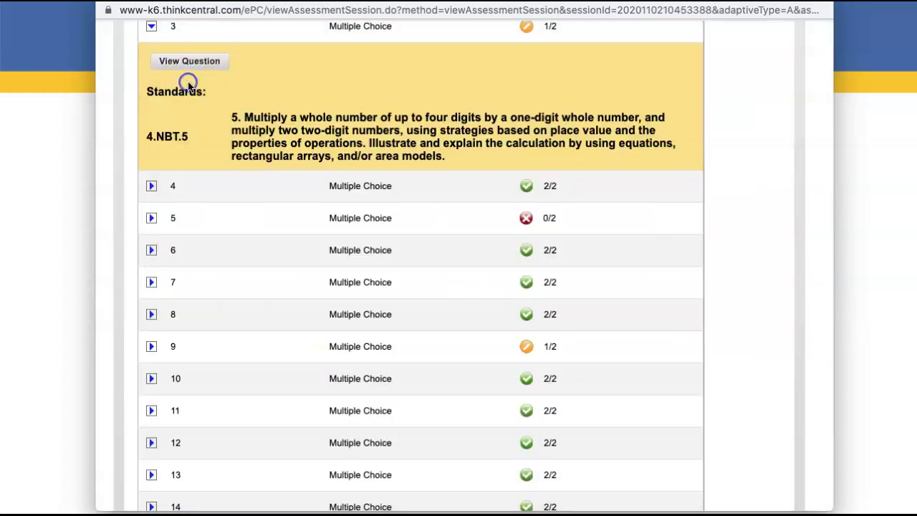
{"action": "scroll", "coordinate": [297, 286], "scroll_direction": "up", "scroll_amount": 7}
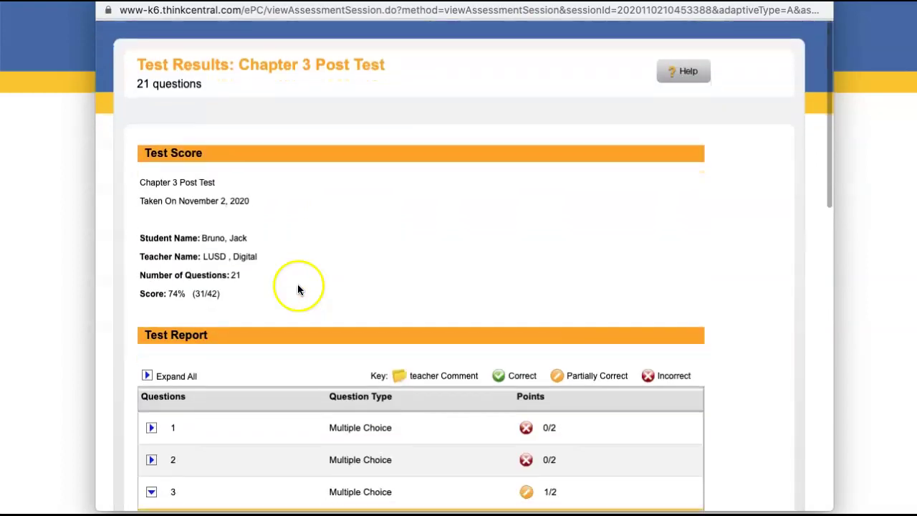
{"action": "scroll", "coordinate": [403, 245], "scroll_direction": "down", "scroll_amount": 5}
{"action": "scroll", "coordinate": [401, 261], "scroll_direction": "down", "scroll_amount": 6}
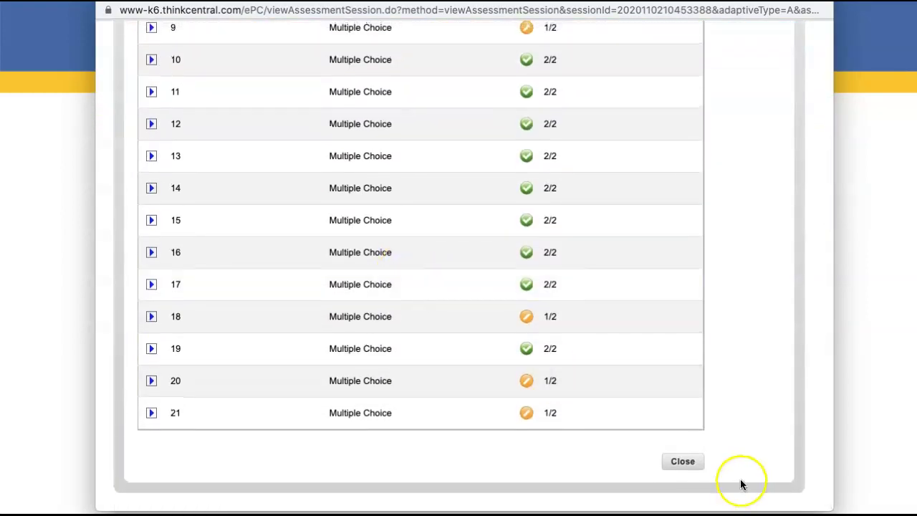
{"action": "left_click", "coordinate": [682, 461]}
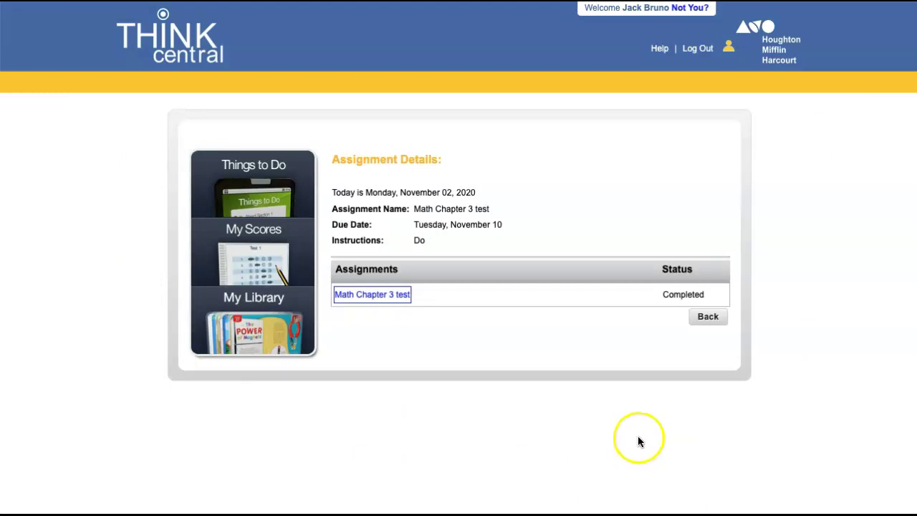
- Return to the Things to Do list of Math, reading and language assignments
{"action": "left_click", "coordinate": [254, 172]}
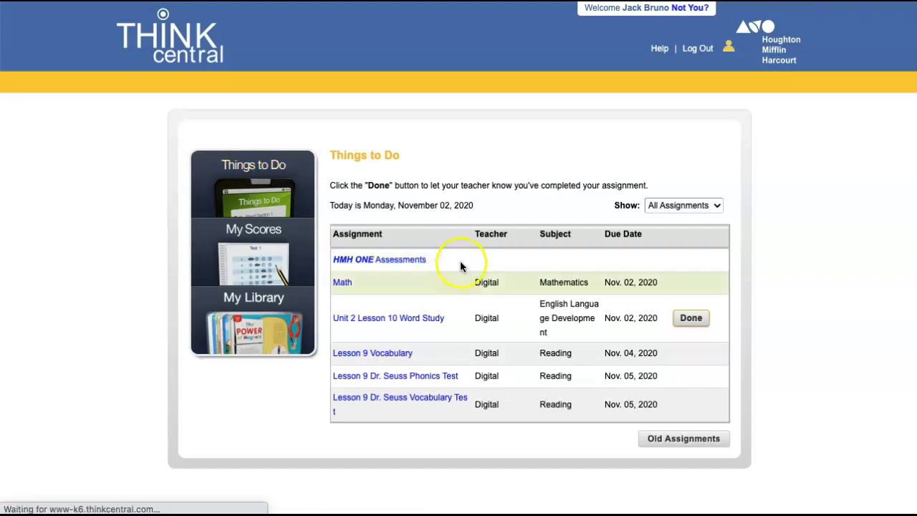
{"action": "scroll", "coordinate": [555, 386], "scroll_direction": "down", "scroll_amount": 1}
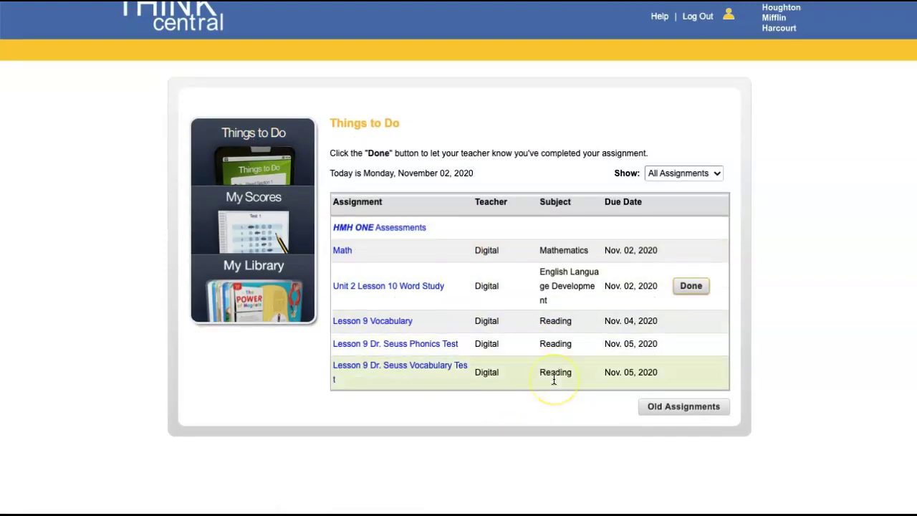